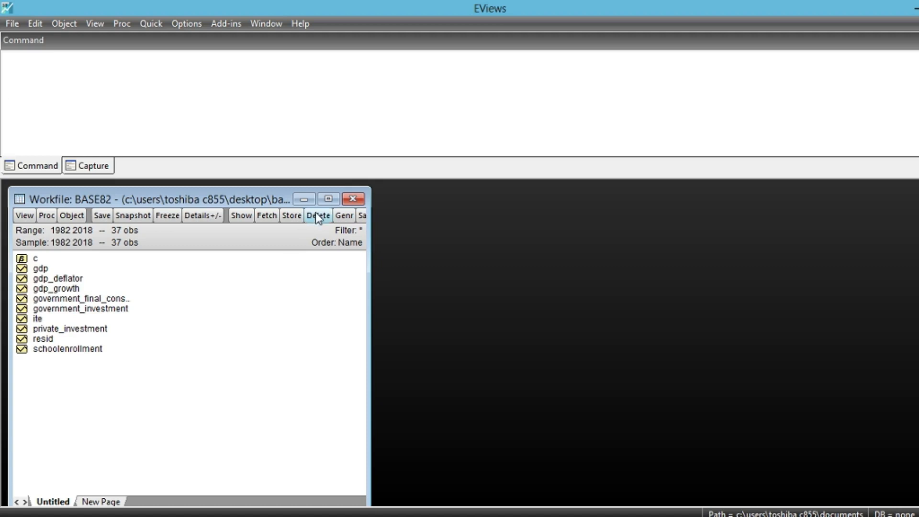
Estimate a standard VAR of gdp_growth and government_investment with lag intervals 1 2, and place its window beside the workfile
{"action": "left_click", "coordinate": [54, 290]}
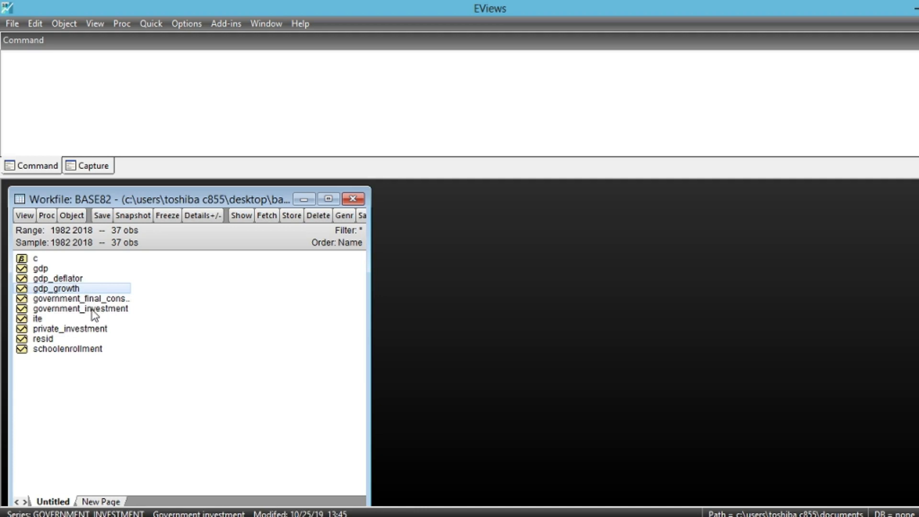
{"action": "left_click", "coordinate": [67, 311], "text": "ctrl"}
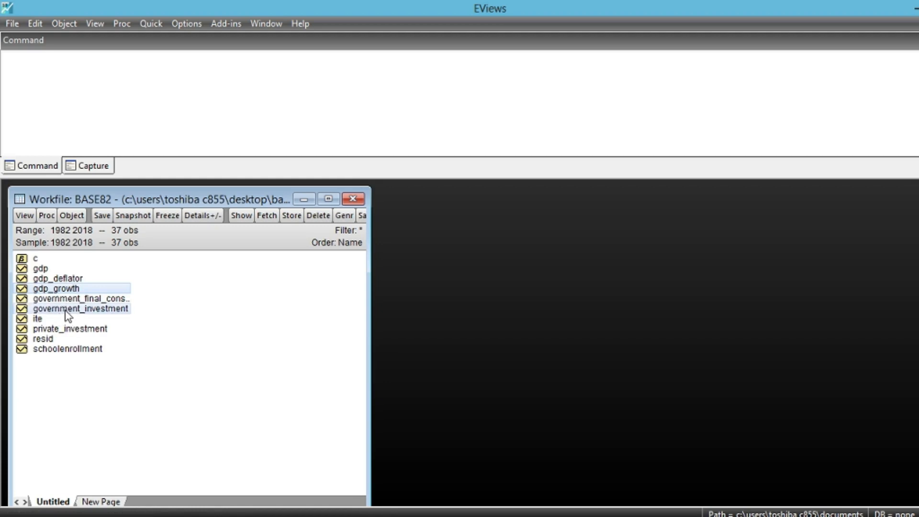
{"action": "right_click", "coordinate": [107, 293]}
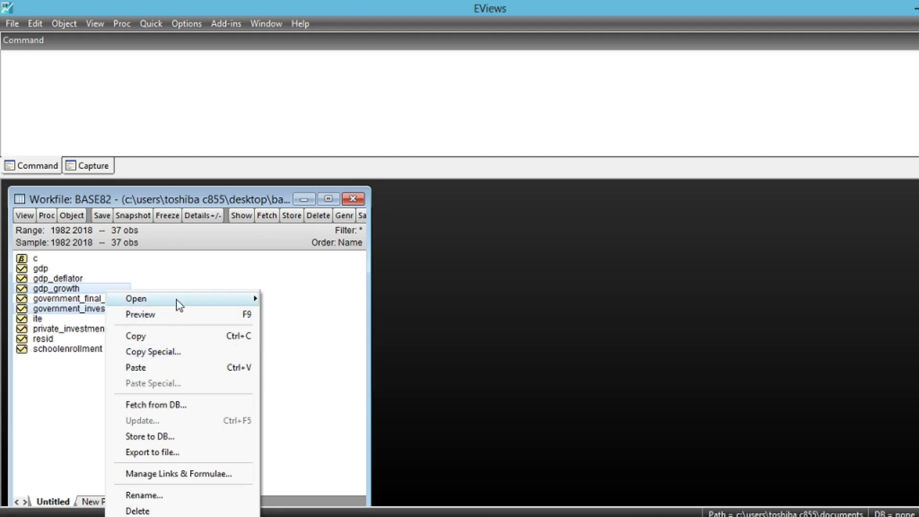
{"action": "mouse_move", "coordinate": [177, 304]}
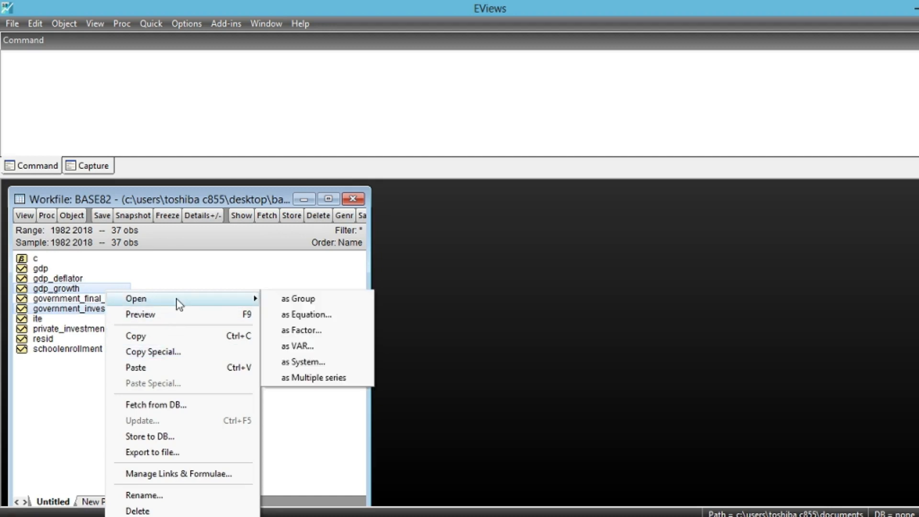
{"action": "left_click", "coordinate": [308, 346]}
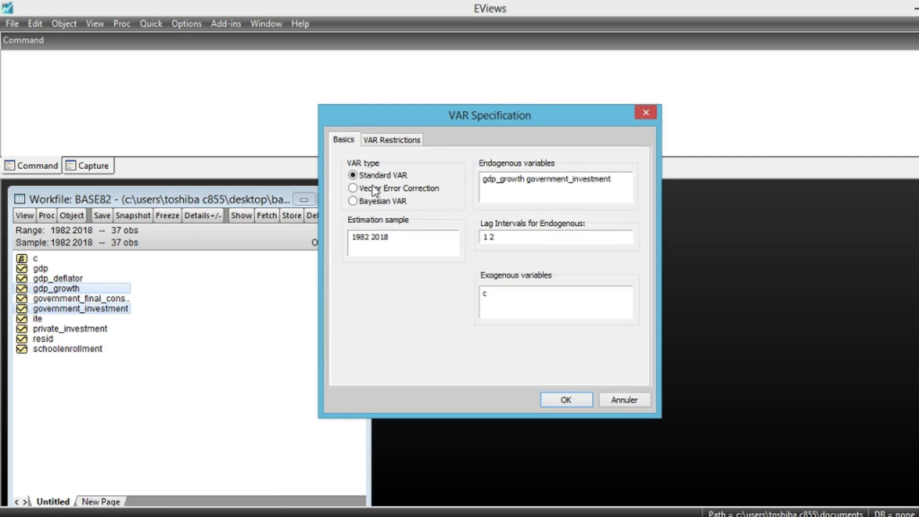
{"action": "left_click", "coordinate": [501, 236]}
{"action": "left_click", "coordinate": [567, 400]}
{"action": "left_click_drag", "start_coordinate": [220, 263], "coordinate": [504, 186]}
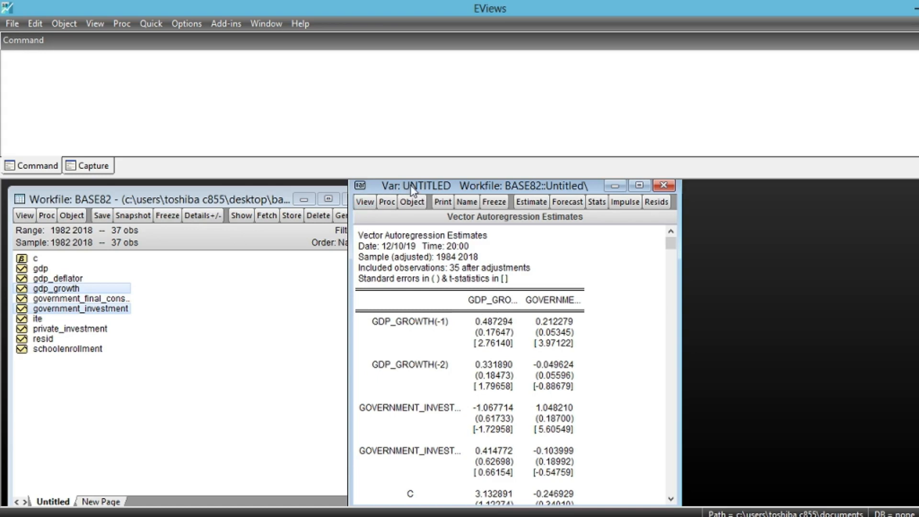
{"action": "left_click_drag", "start_coordinate": [418, 186], "coordinate": [430, 208]}
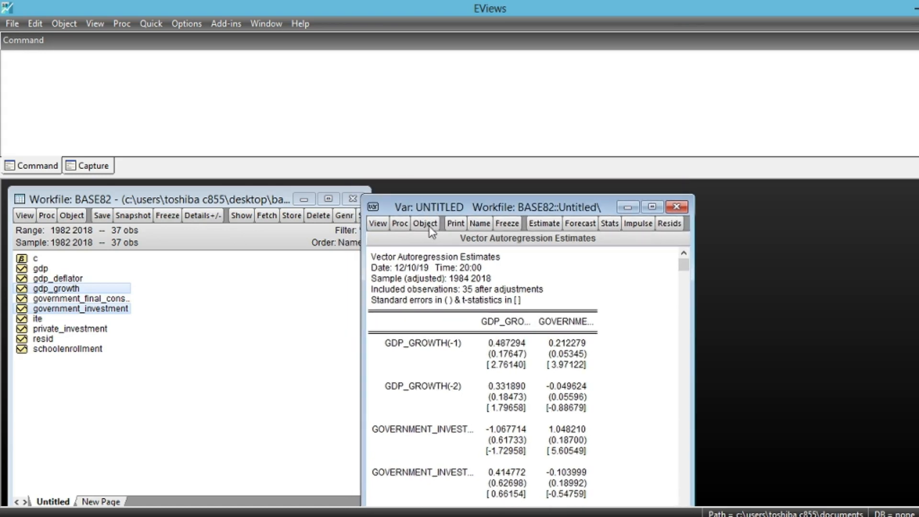
Run the Johansen cointegration test with intercept (no trend) in CE, no intercept in VAR and lags 1 2, then enlarge the window and review the output
{"action": "left_click", "coordinate": [378, 224]}
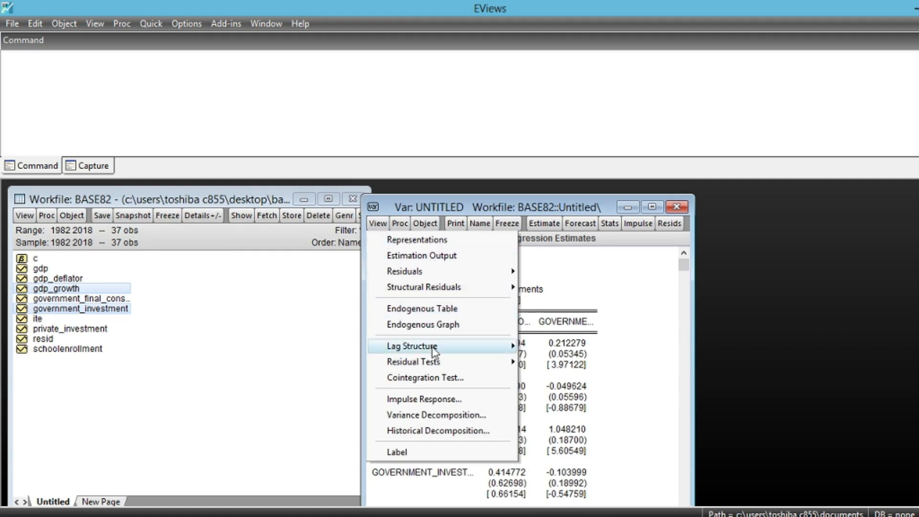
{"action": "left_click", "coordinate": [439, 379]}
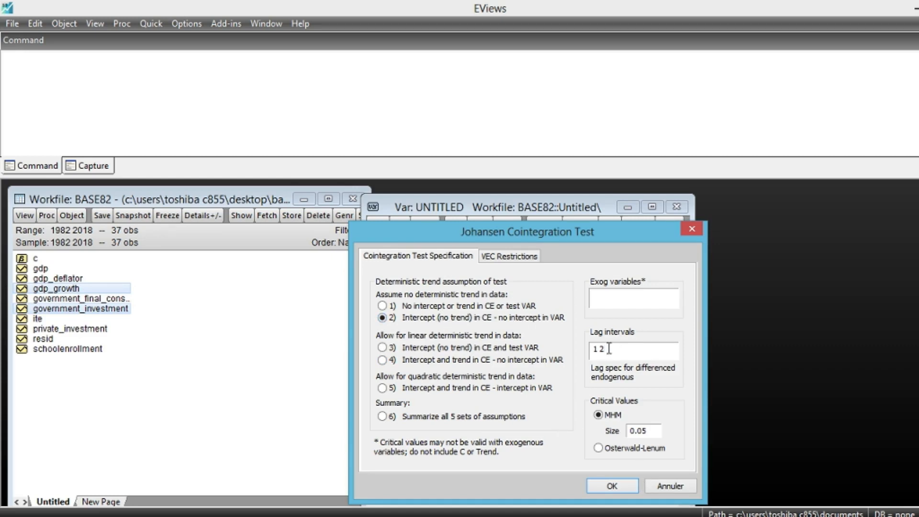
{"action": "left_click", "coordinate": [613, 487]}
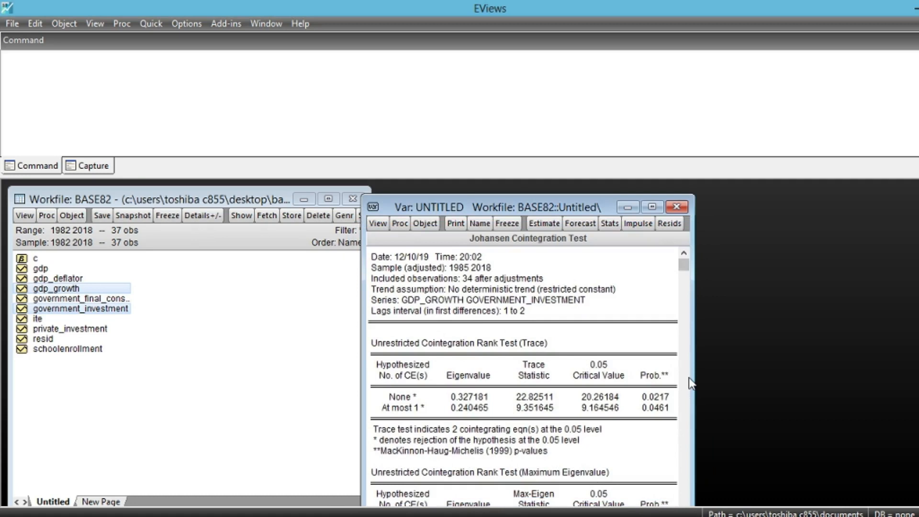
{"action": "left_click_drag", "start_coordinate": [690, 375], "coordinate": [749, 367]}
{"action": "left_click_drag", "start_coordinate": [546, 211], "coordinate": [578, 204]}
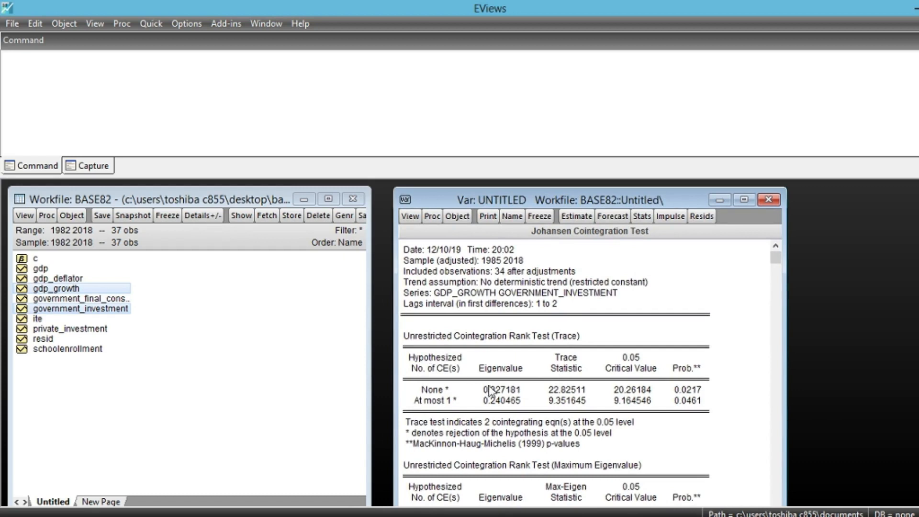
{"action": "scroll", "coordinate": [491, 428], "scroll_direction": "down", "scroll_amount": 1}
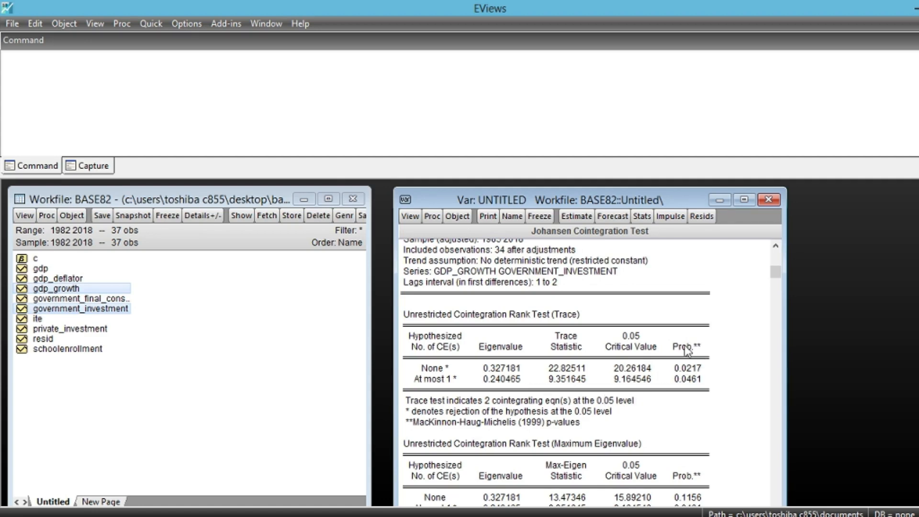
{"action": "scroll", "coordinate": [653, 404], "scroll_direction": "down", "scroll_amount": 3}
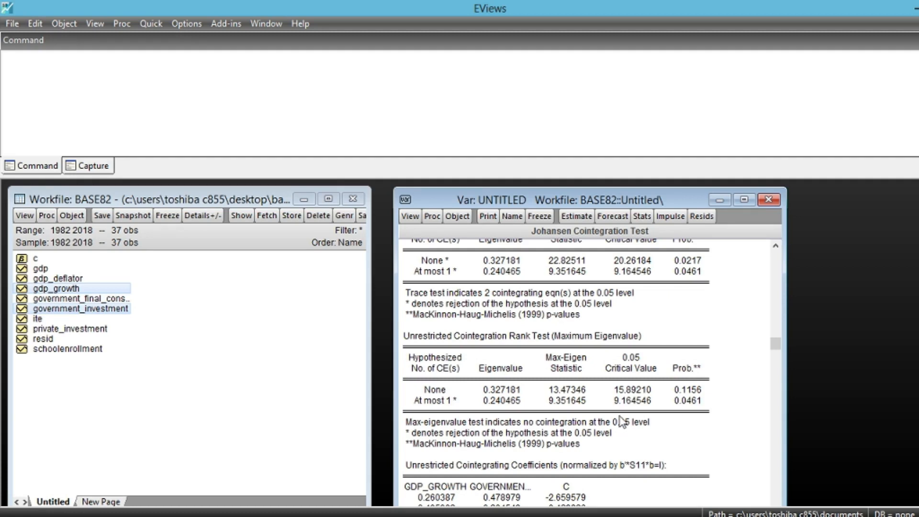
{"action": "scroll", "coordinate": [610, 432], "scroll_direction": "down", "scroll_amount": 7}
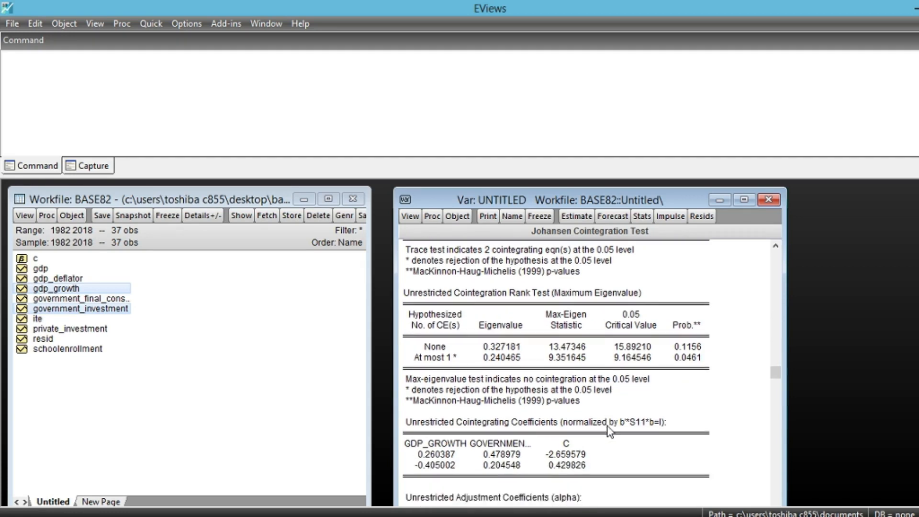
{"action": "scroll", "coordinate": [610, 432], "scroll_direction": "down", "scroll_amount": 1}
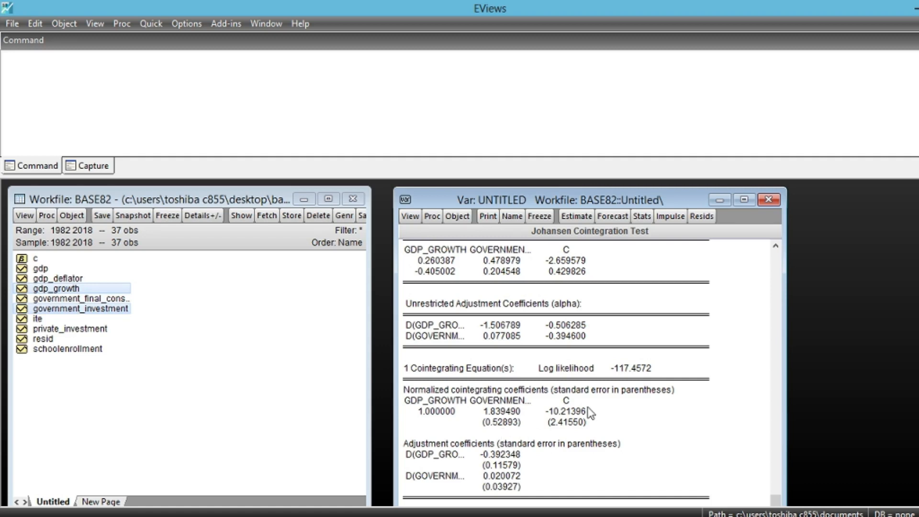
Re-estimate the model as a Vector Error Correction with lag intervals 1 1 for the differenced endogenous variables
{"action": "left_click", "coordinate": [578, 216]}
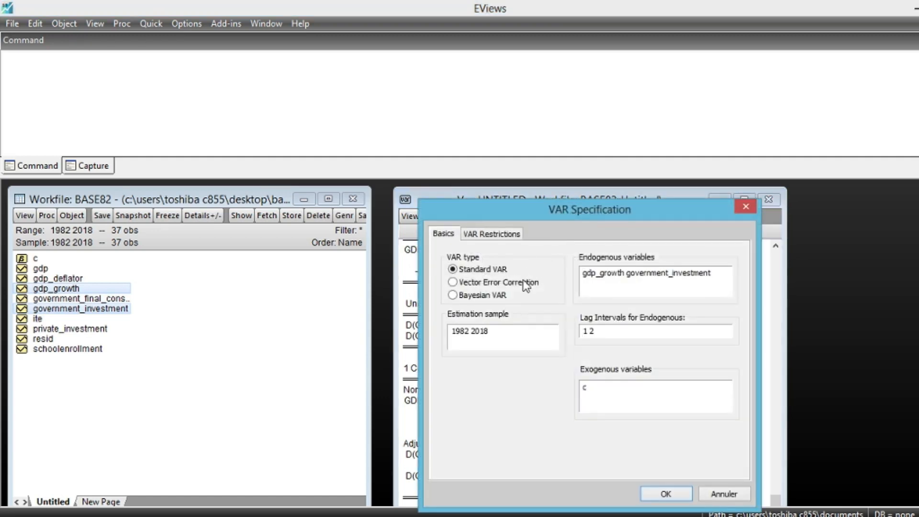
{"action": "left_click", "coordinate": [476, 283]}
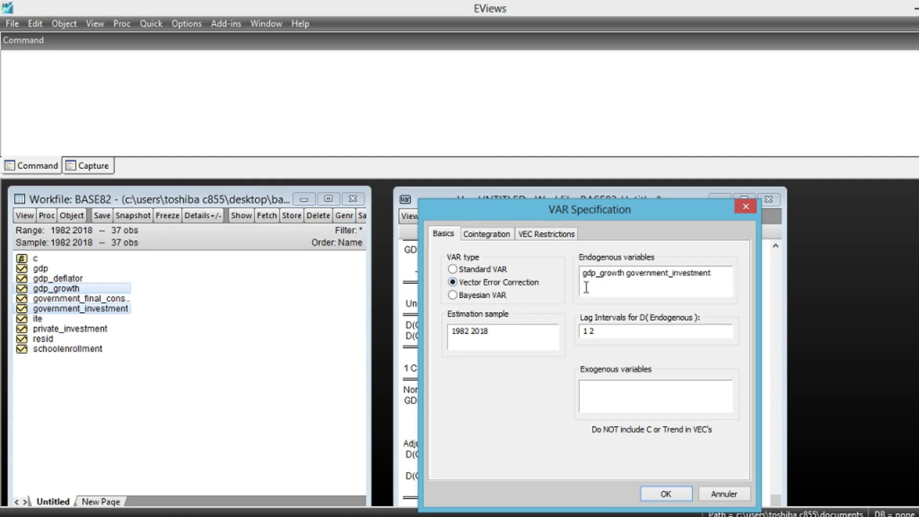
{"action": "left_click", "coordinate": [467, 272]}
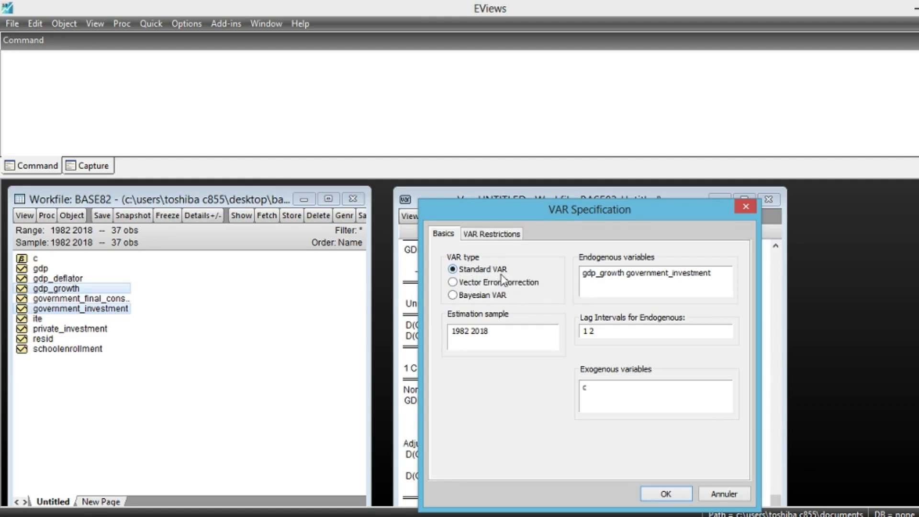
{"action": "left_click", "coordinate": [461, 282]}
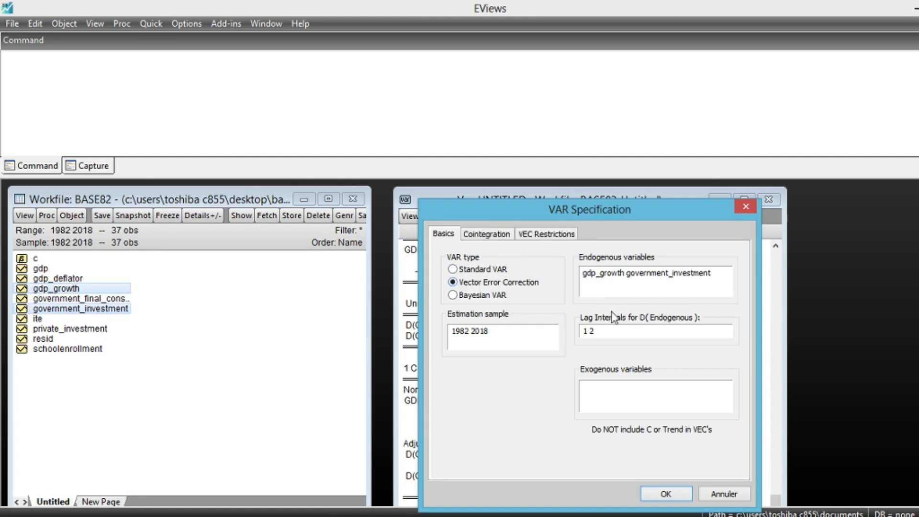
{"action": "left_click", "coordinate": [594, 331]}
{"action": "key", "text": "BackSpace"}
{"action": "type", "text": "1"}
{"action": "left_click", "coordinate": [665, 498]}
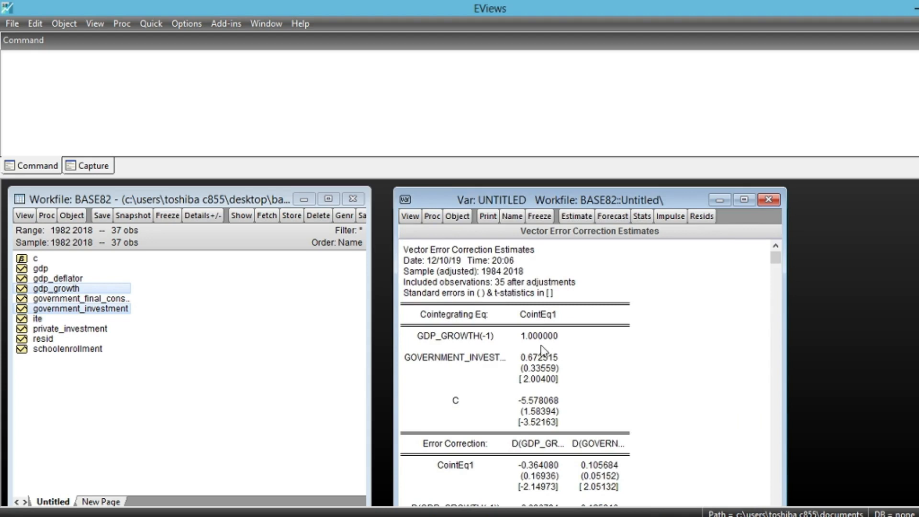
Examine the cointegrating equation, the error correction coefficients and their t-statistics in the Vector Error Correction estimates
{"action": "scroll", "coordinate": [549, 421], "scroll_direction": "down", "scroll_amount": 1}
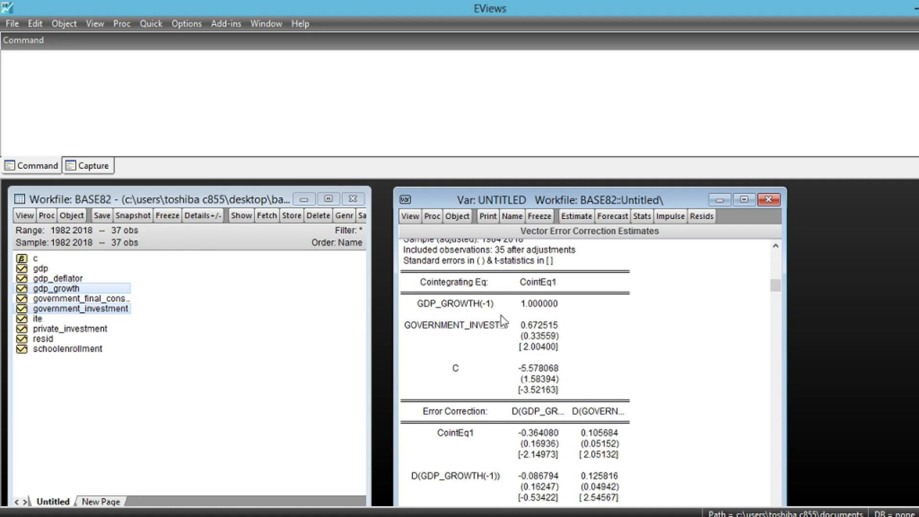
{"action": "scroll", "coordinate": [552, 422], "scroll_direction": "down", "scroll_amount": 2}
{"action": "scroll", "coordinate": [555, 421], "scroll_direction": "down", "scroll_amount": 1}
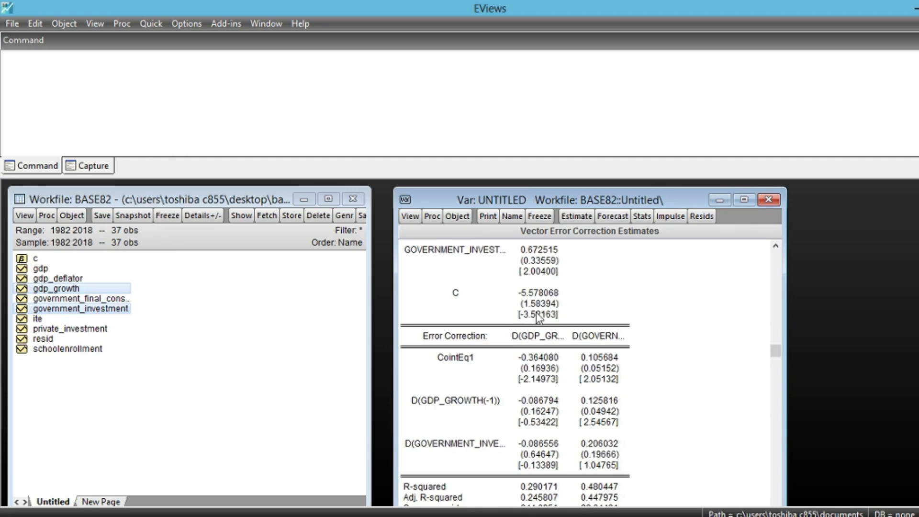
{"action": "scroll", "coordinate": [536, 312], "scroll_direction": "up", "scroll_amount": 1}
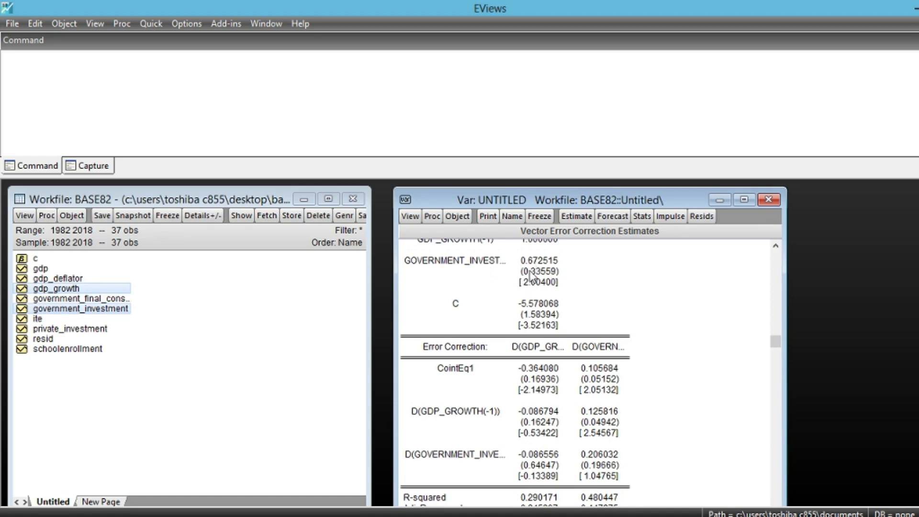
{"action": "scroll", "coordinate": [524, 269], "scroll_direction": "up", "scroll_amount": 1}
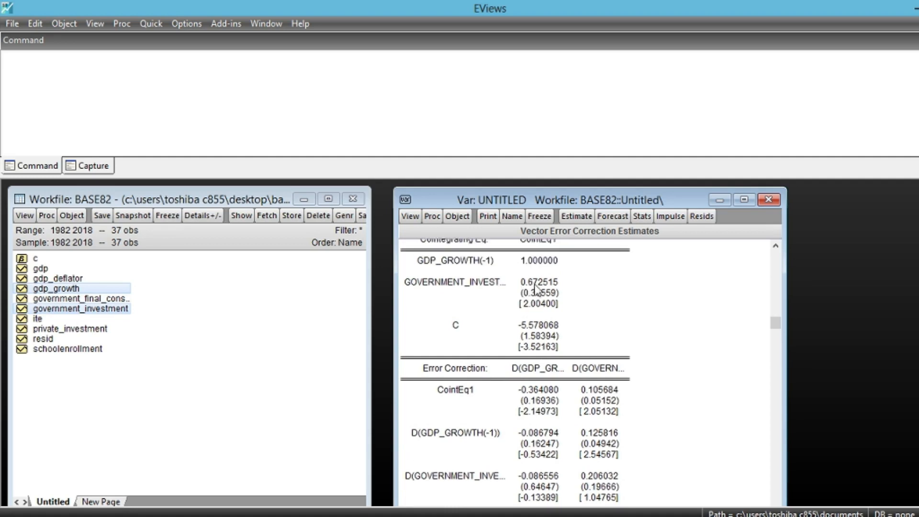
{"action": "scroll", "coordinate": [536, 289], "scroll_direction": "down", "scroll_amount": 3}
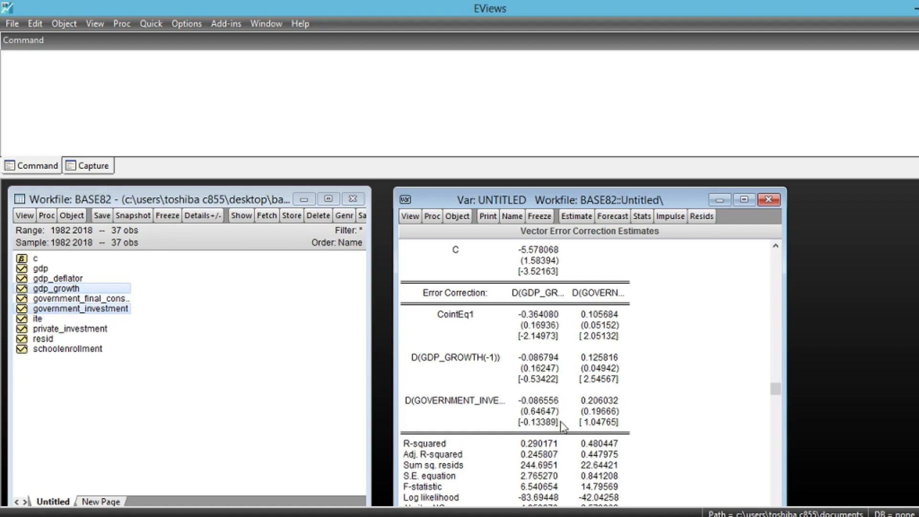
{"action": "scroll", "coordinate": [558, 427], "scroll_direction": "up", "scroll_amount": 1}
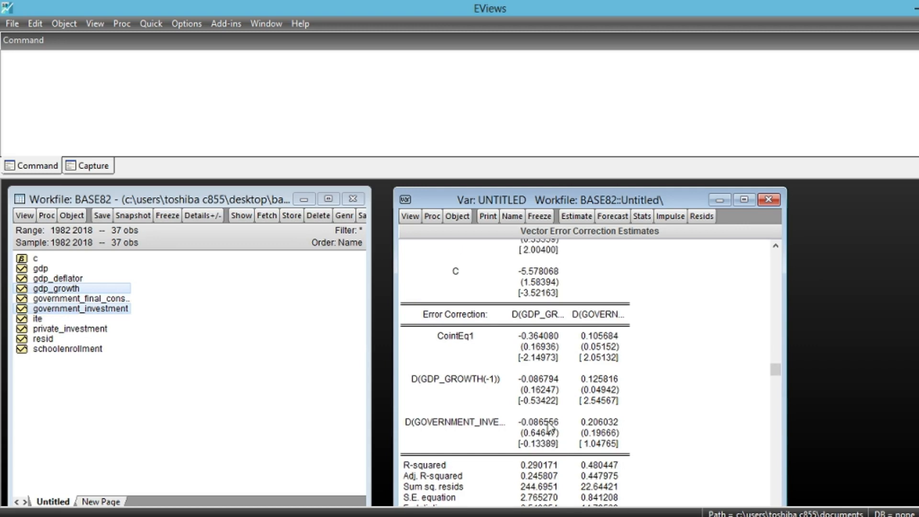